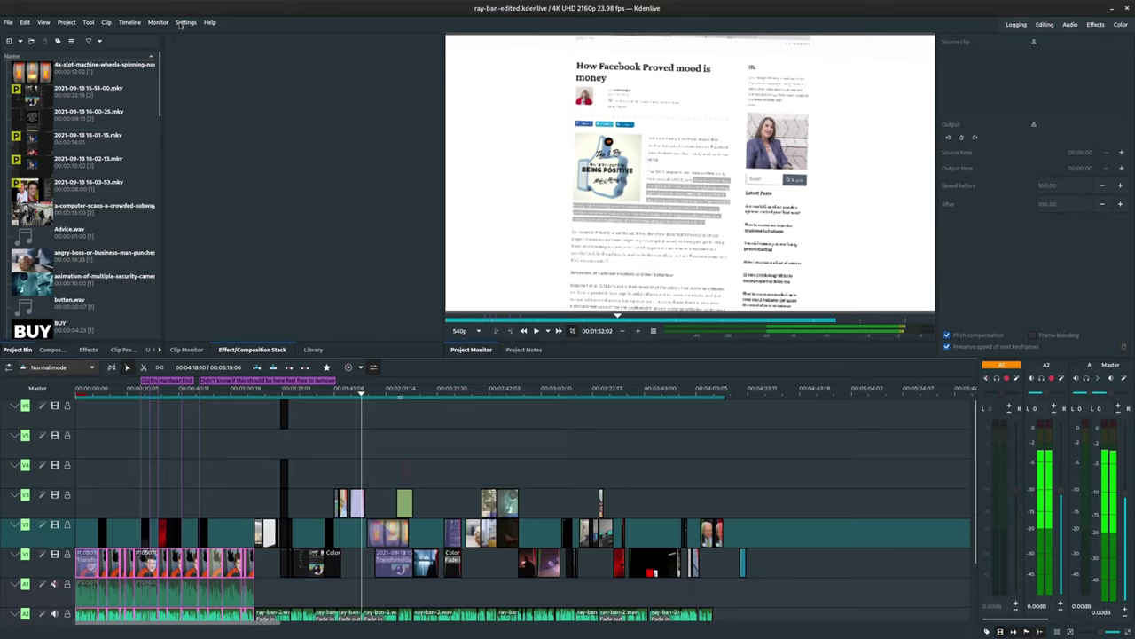
# In Project > Render, leave proxy clips off, keep Scanning on Auto and enable 1920x1080 rescale.
pyautogui.click(66, 23)
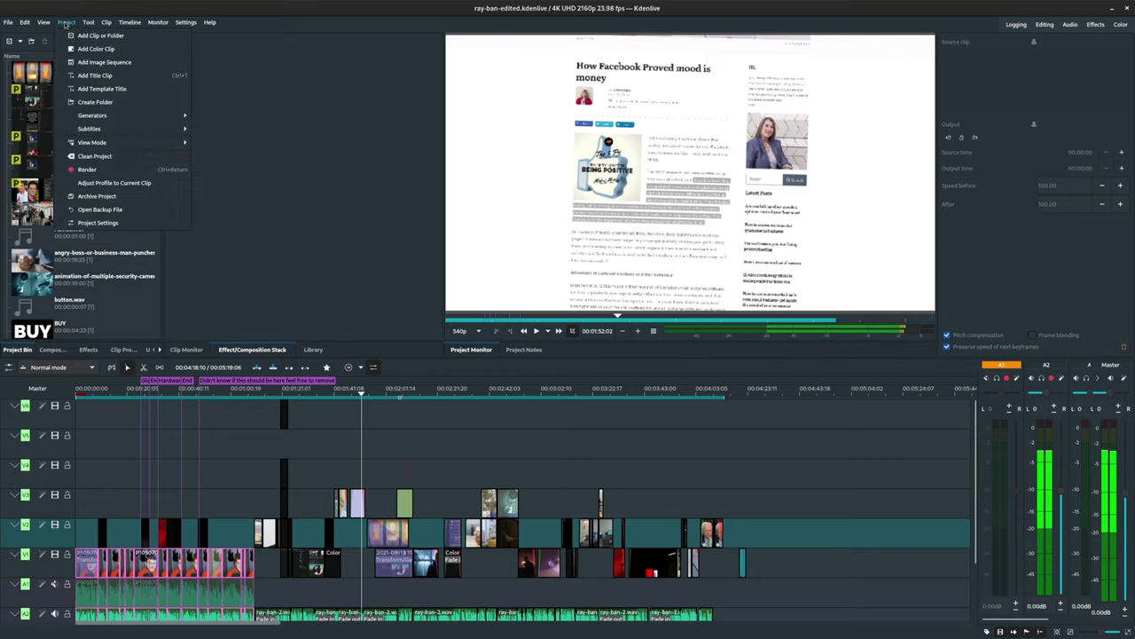
pyautogui.click(101, 170)
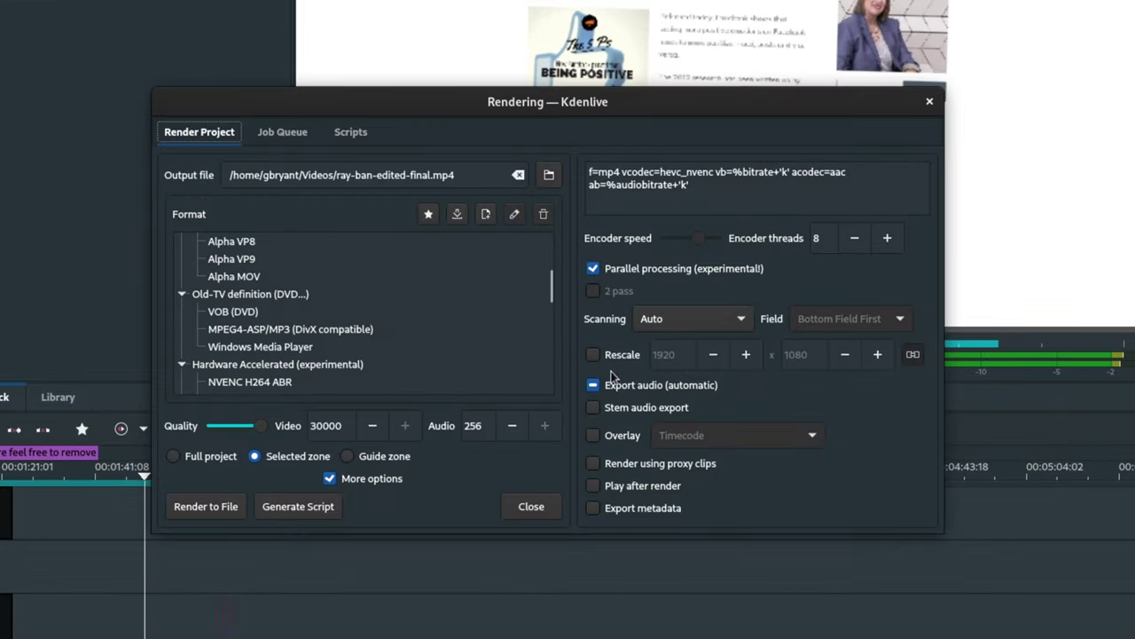
pyautogui.click(593, 463)
pyautogui.click(592, 463)
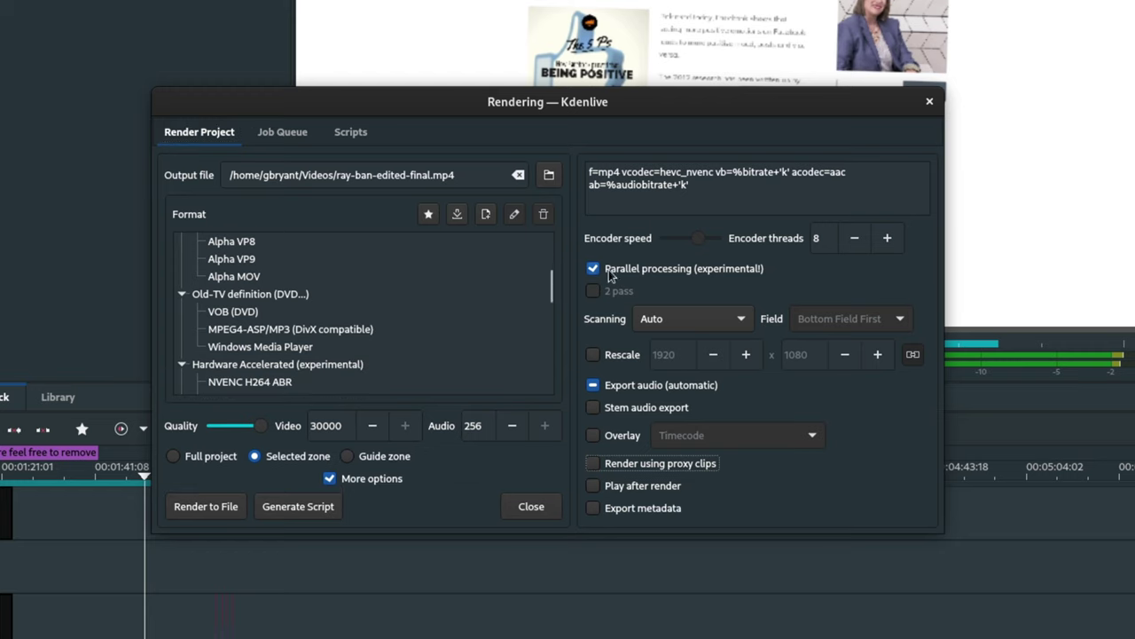
pyautogui.click(643, 320)
pyautogui.click(656, 326)
pyautogui.click(593, 354)
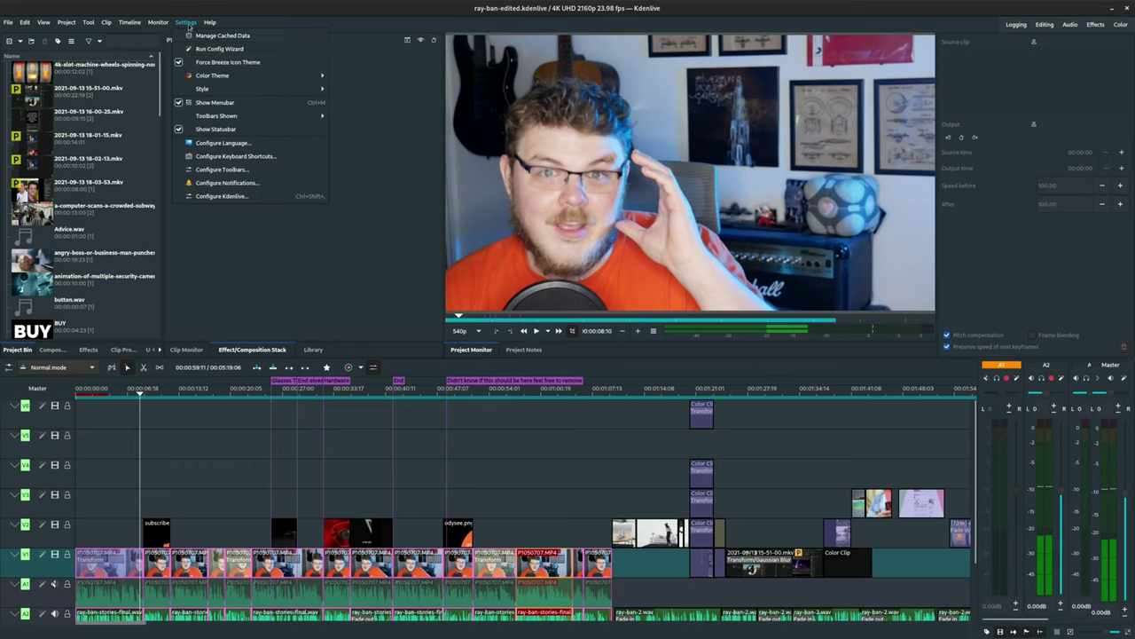
# Browse the Configure Keyboard Shortcuts list.
pyautogui.click(262, 162)
pyautogui.scroll(-5, 641, 304)
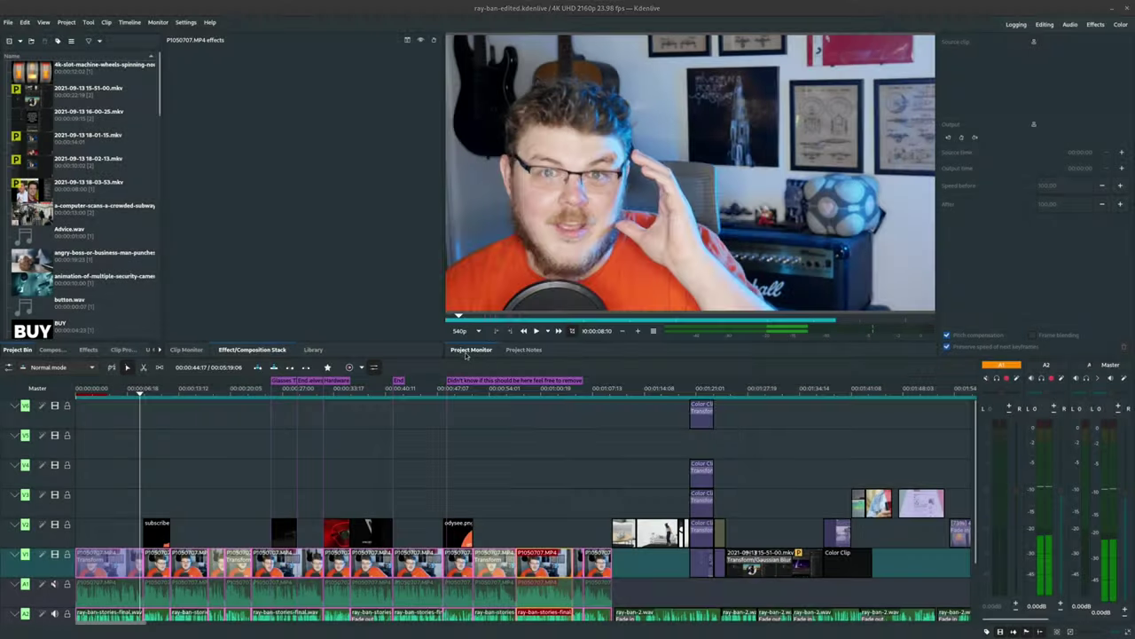
pyautogui.moveTo(466, 355); pyautogui.dragTo(467, 118)
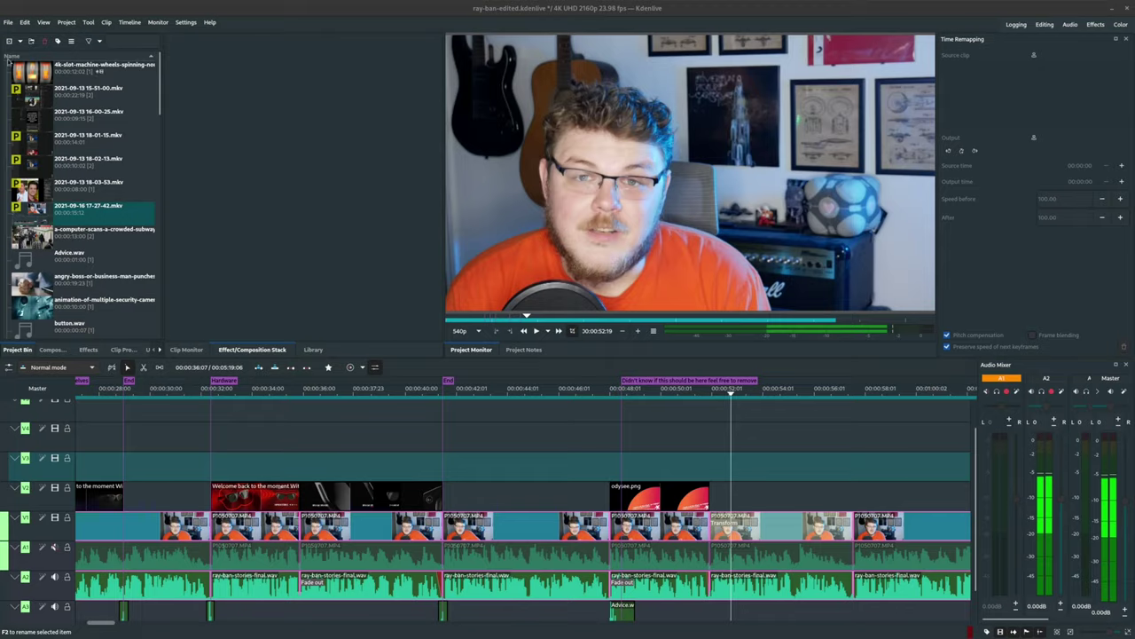
# Create a title clip with the text 'Add a title to the video... just an example'.
pyautogui.click(20, 40)
pyautogui.click(53, 98)
pyautogui.click(337, 327)
pyautogui.write('Add a title to the video... ju')
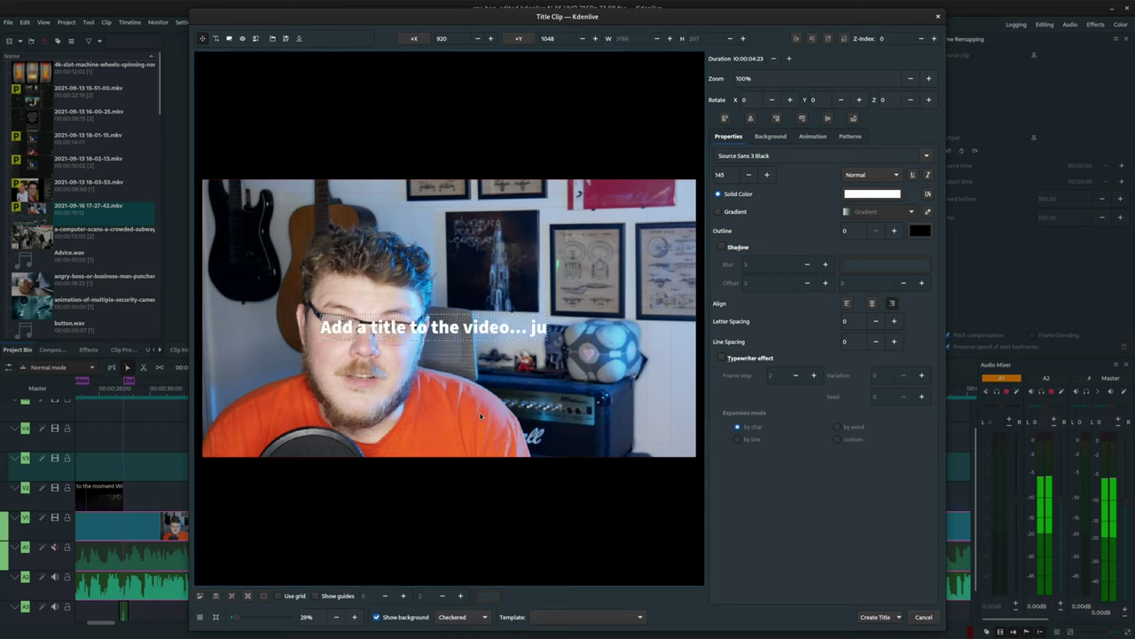
pyautogui.write('st an example')
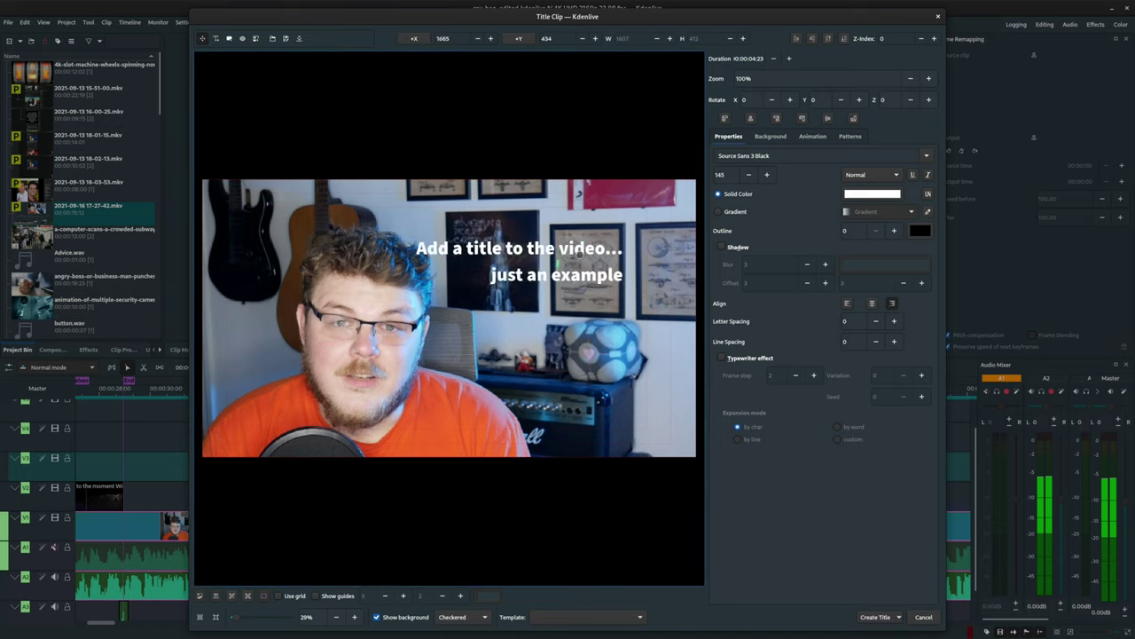
# Draw a rectangle behind the title text, lower its Z-index, set rotation to 13, and reselect the text.
pyautogui.click(228, 39)
pyautogui.moveTo(448, 217); pyautogui.dragTo(646, 293)
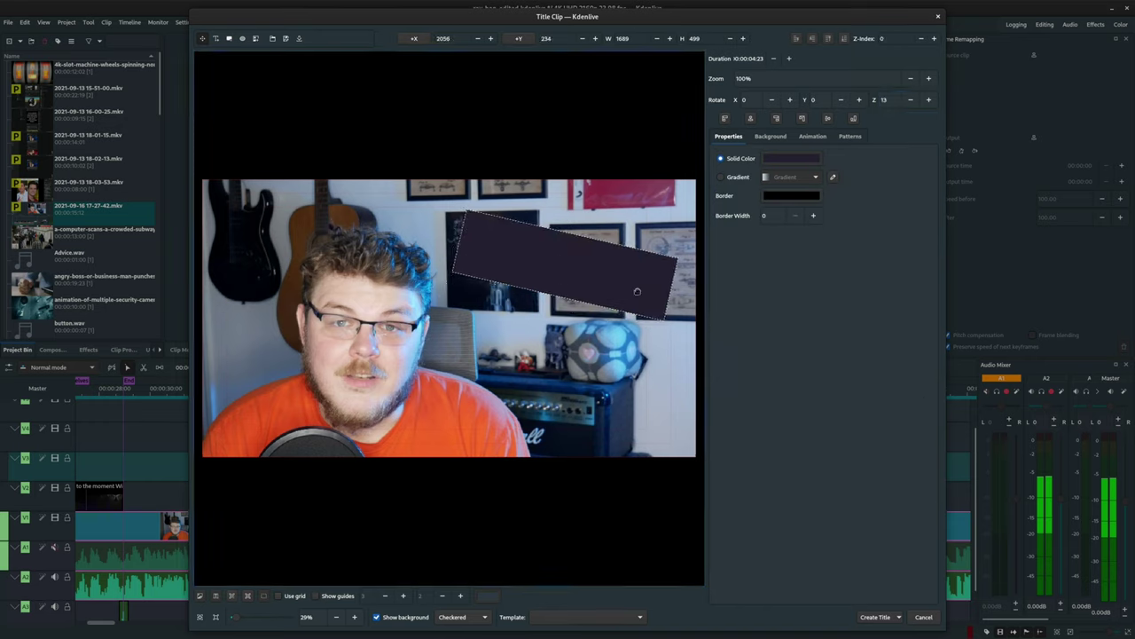
pyautogui.press('pagedown')
pyautogui.doubleClick(894, 97)
pyautogui.click(536, 286)
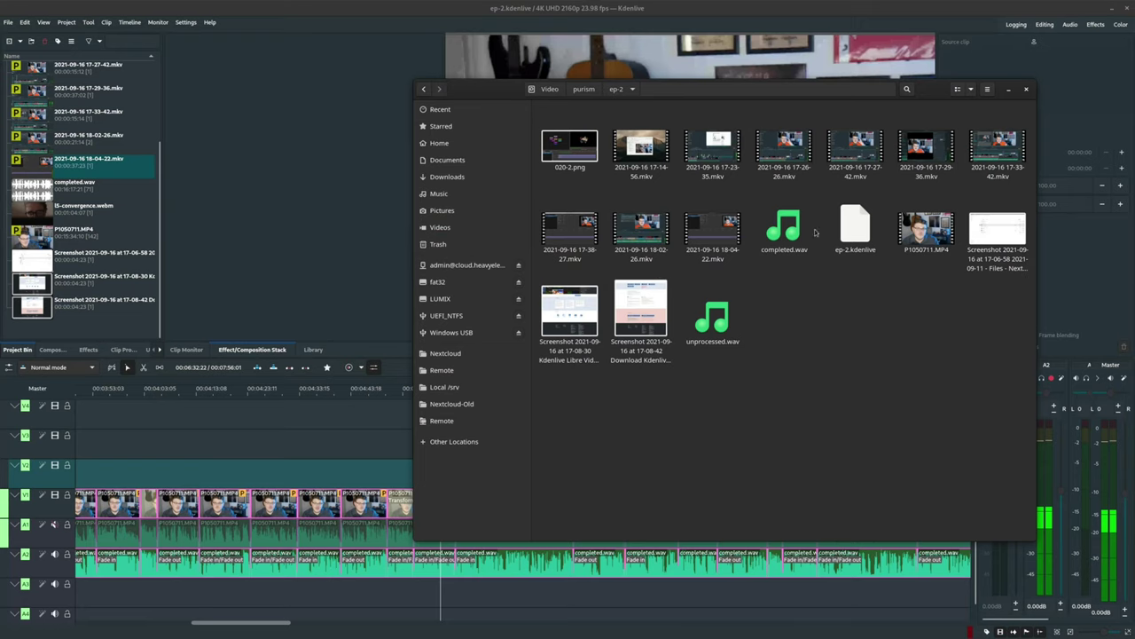
# Drag unprocessed.wav from the Files window into Kdenlive's Project Bin.
pyautogui.moveTo(712, 316); pyautogui.dragTo(75, 238)
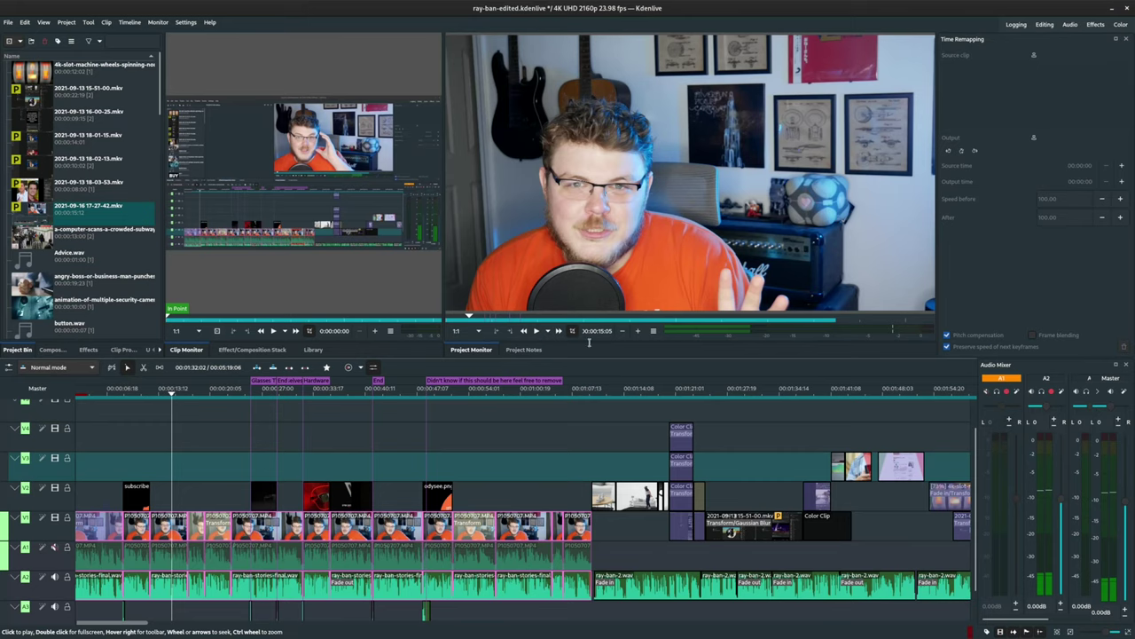
# Play the project from the current playhead position.
pyautogui.press('space')
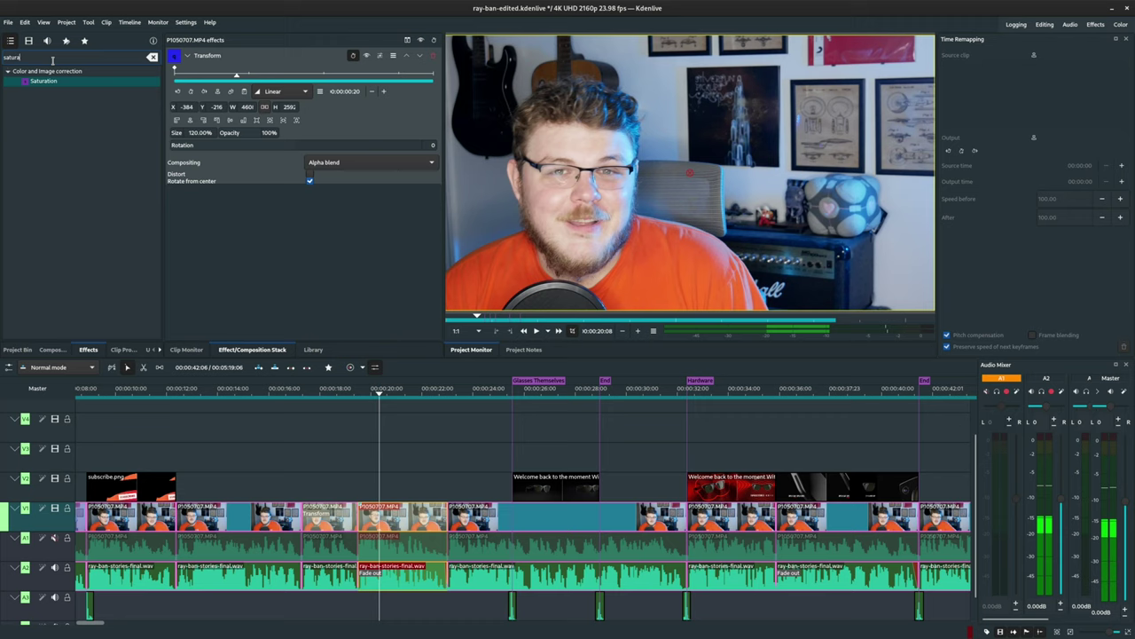
# Apply Saturation to P1050707.MP4, set Transform rotation 49 and size 230%, and centre the face.
pyautogui.moveTo(94, 80); pyautogui.dragTo(174, 244)
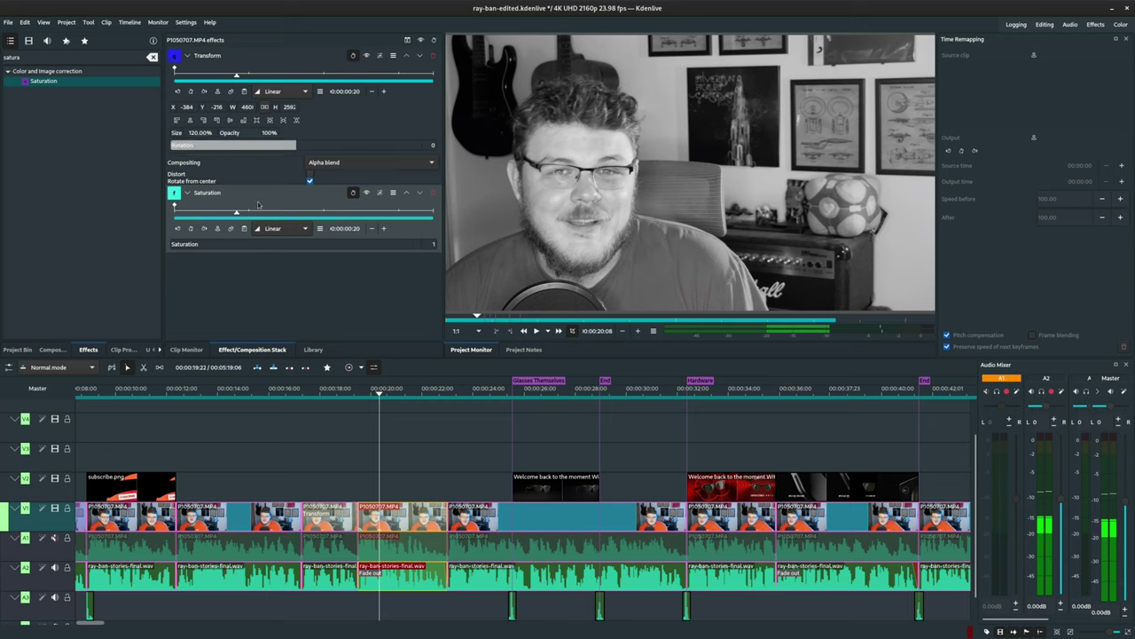
pyautogui.moveTo(256, 148); pyautogui.dragTo(320, 148)
pyautogui.moveTo(197, 132); pyautogui.dragTo(249, 132)
pyautogui.moveTo(690, 173); pyautogui.dragTo(841, 317)
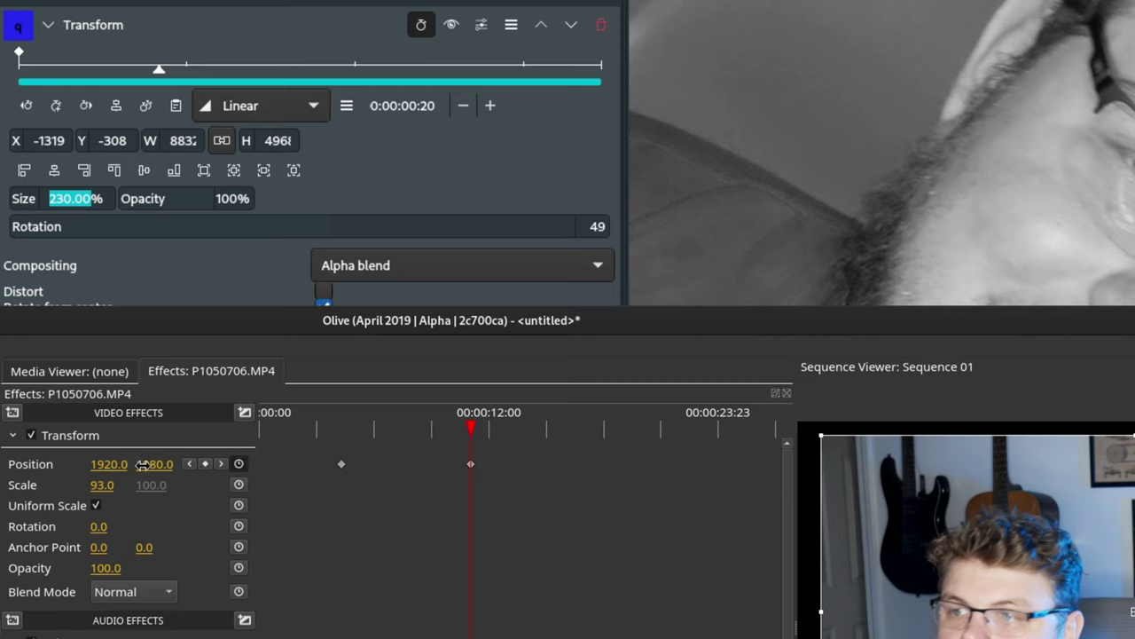
# Shift P1050706.MP4 right and keyframe its Scale across the clip, ending at 157.
pyautogui.moveTo(108, 464); pyautogui.dragTo(190, 464)
pyautogui.click(403, 428)
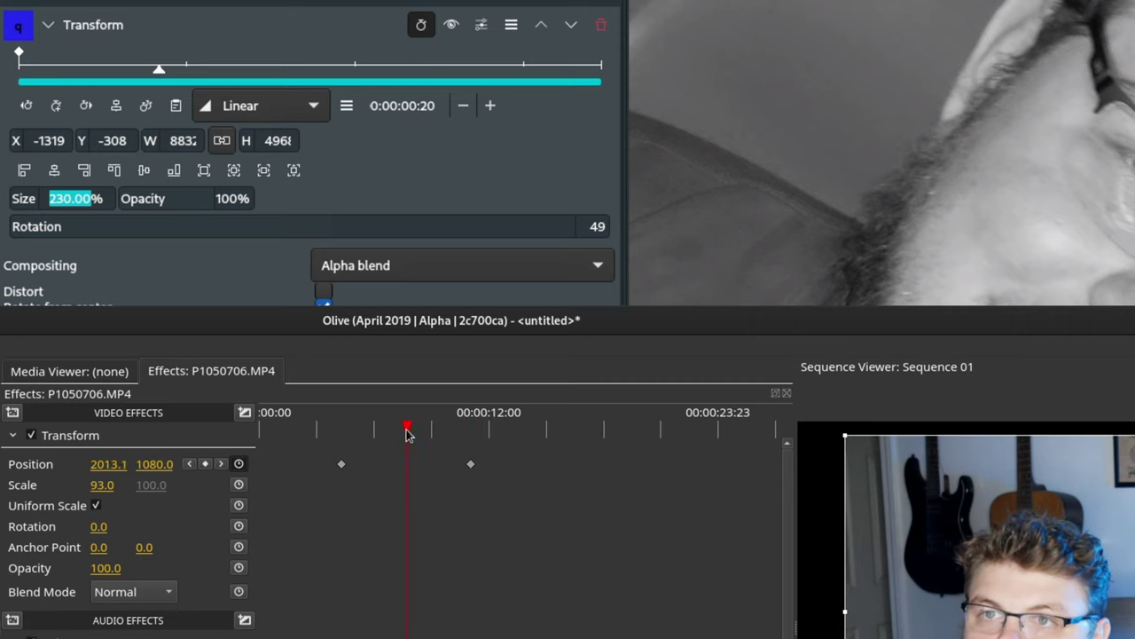
pyautogui.click(238, 484)
pyautogui.click(489, 431)
pyautogui.moveTo(494, 435); pyautogui.dragTo(523, 431)
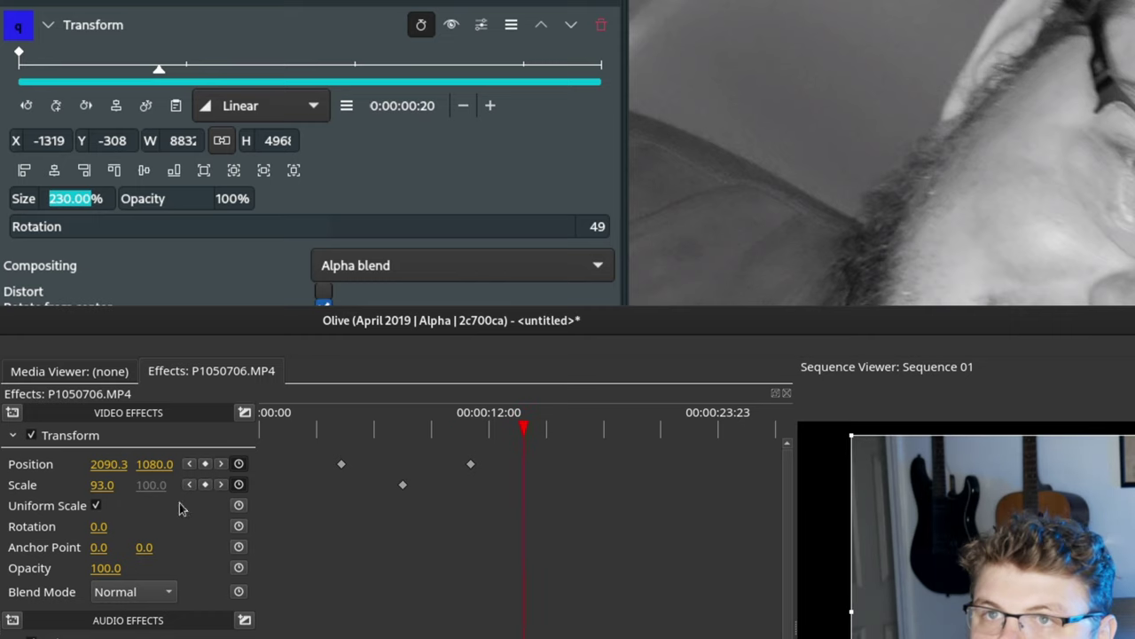
pyautogui.moveTo(102, 485); pyautogui.dragTo(263, 477)
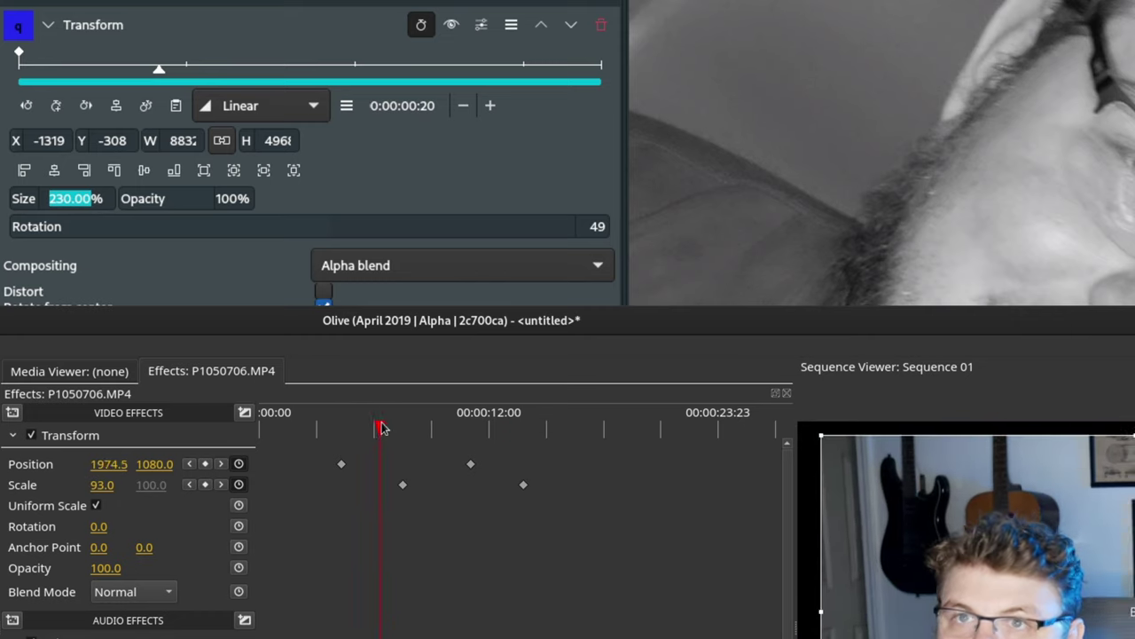